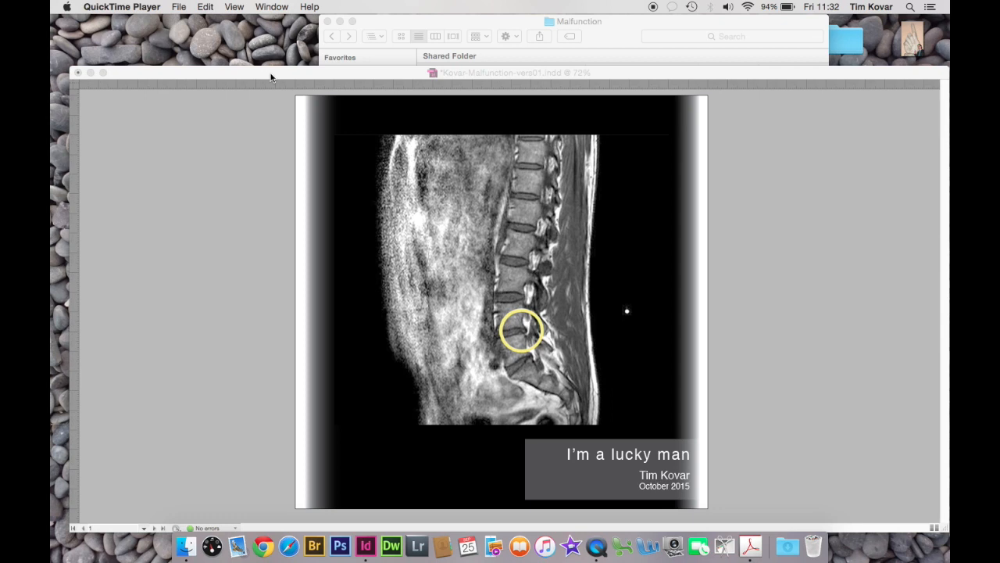
Switch to the InDesign document and start a PDF export with the [PDF/X-1a:2001] preset
click(270, 77)
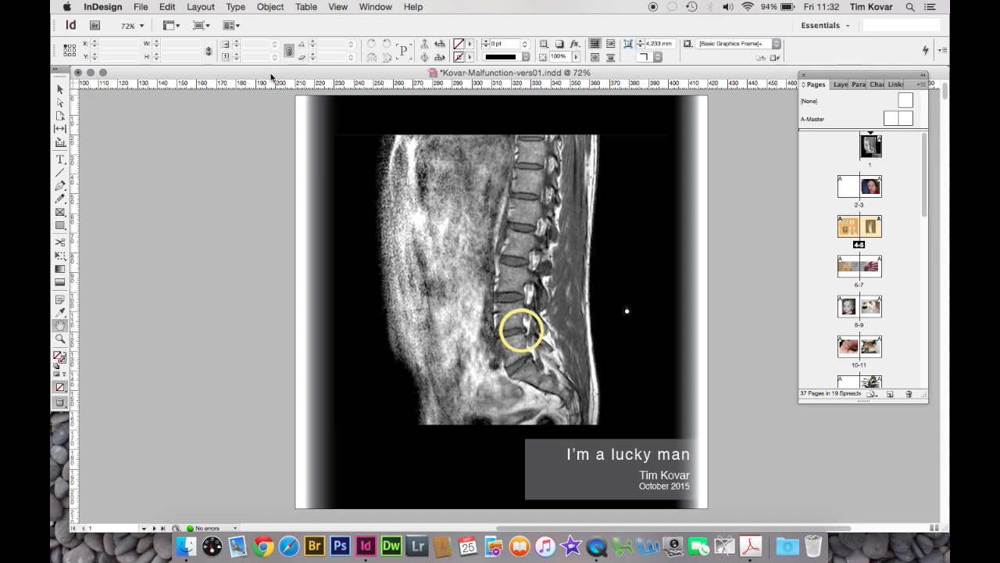
click(142, 7)
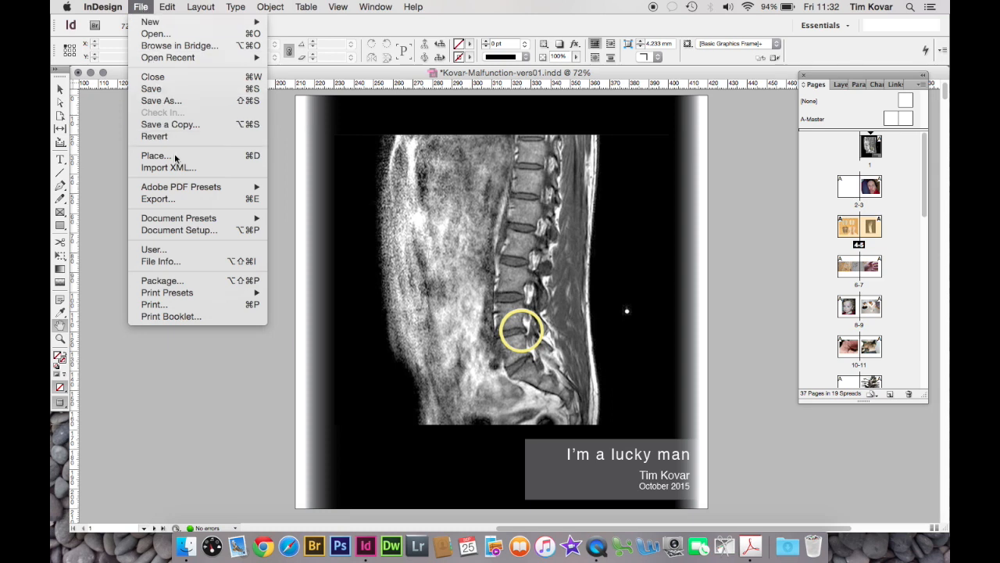
mouse_move(187, 189)
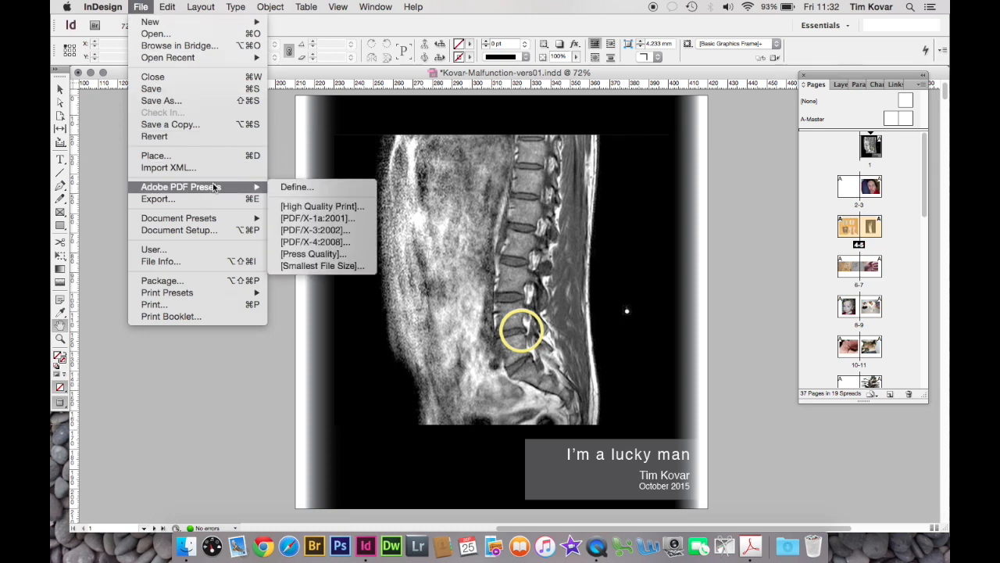
click(350, 219)
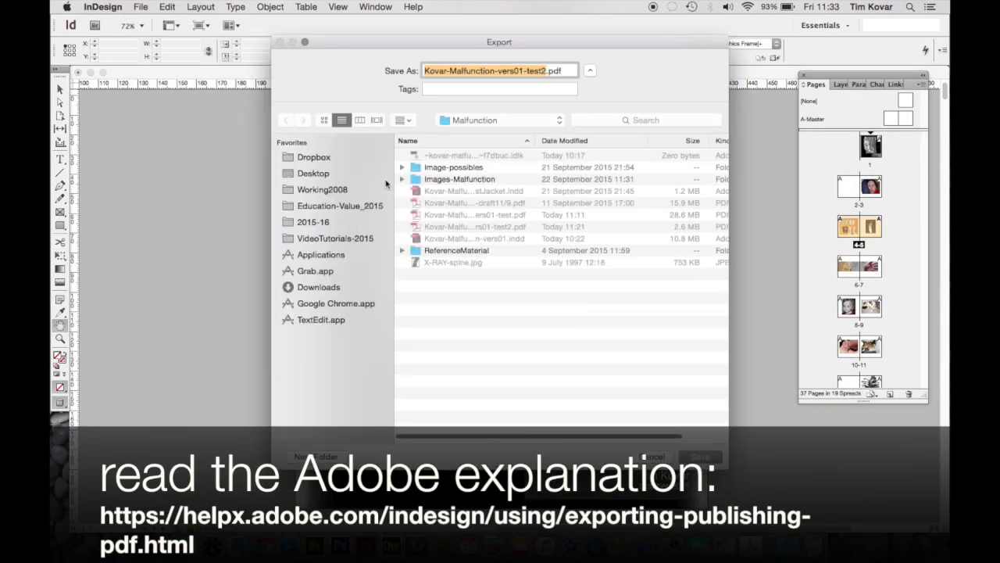
Change the export file name's ending to test3 and save it in the Malfunction folder
click(547, 71)
key(BackSpace)
text(3)
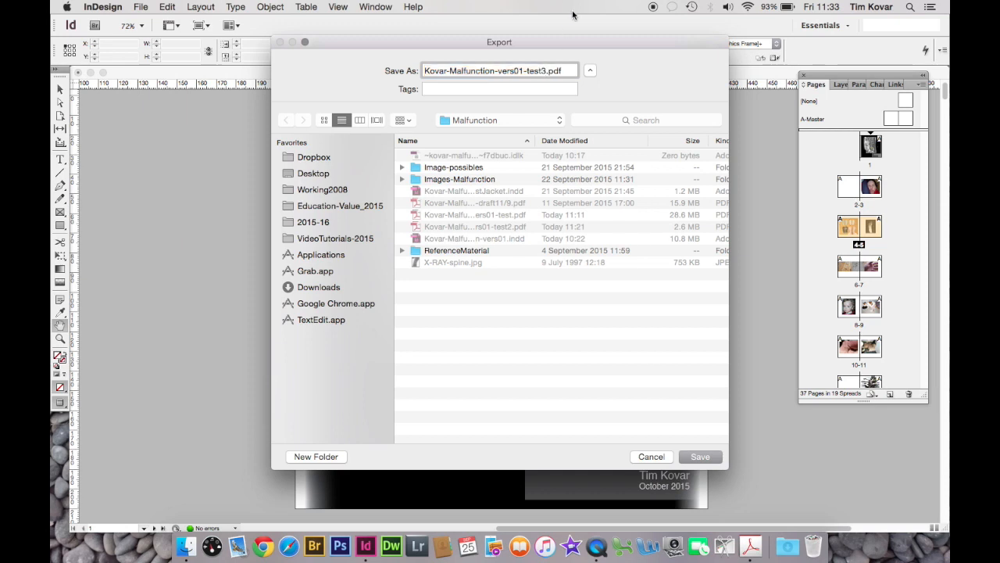
click(700, 458)
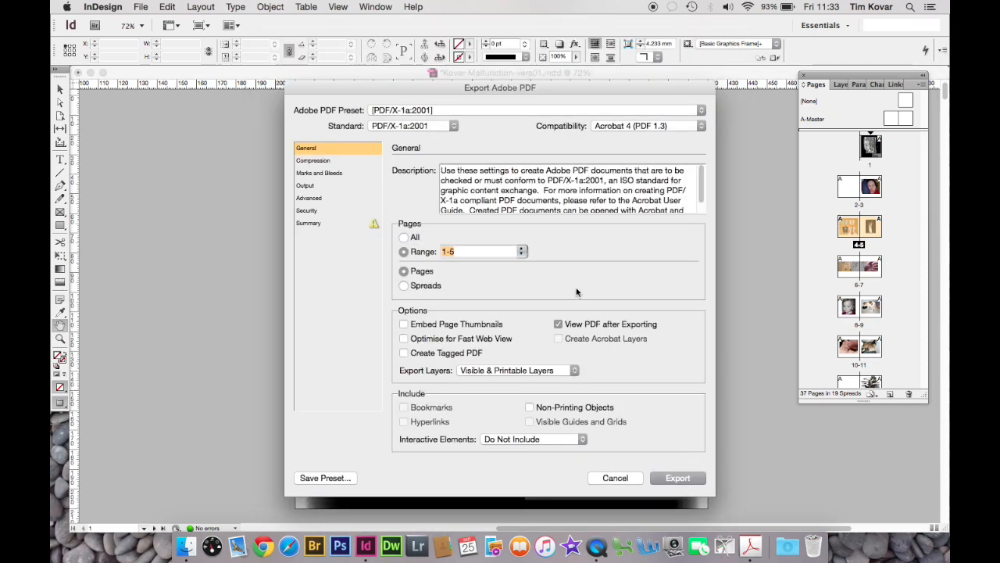
Set the export to cover all pages, try the spreads option, and return to single pages
click(403, 238)
click(403, 252)
click(403, 237)
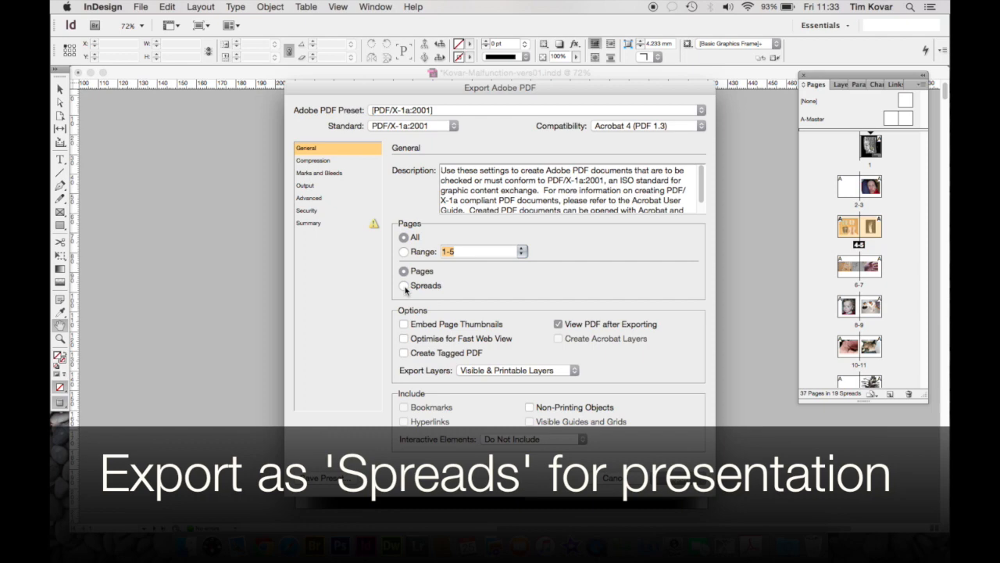
click(404, 286)
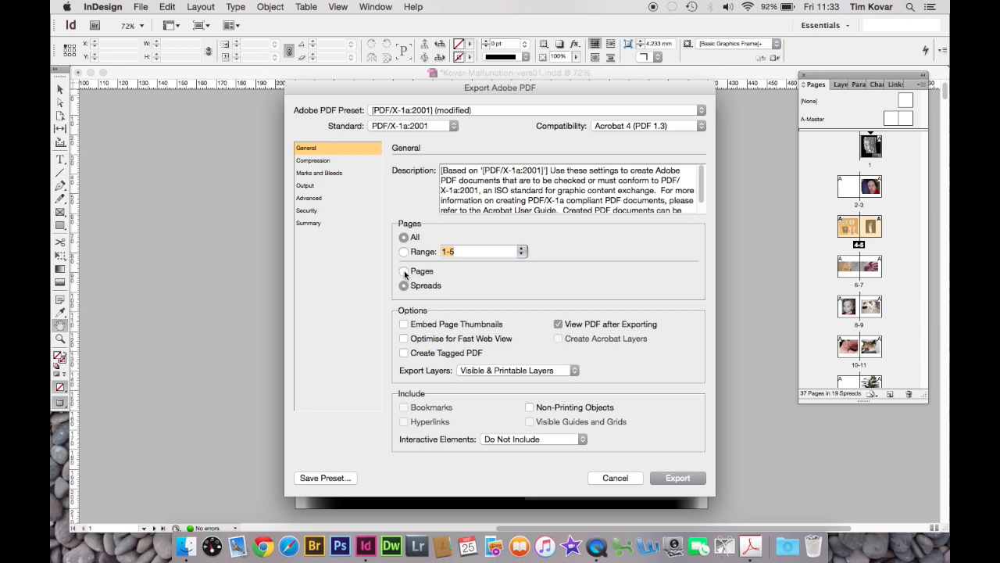
click(404, 271)
Review the image compression settings, and enable crop marks, bleed marks and the document bleed settings
click(315, 162)
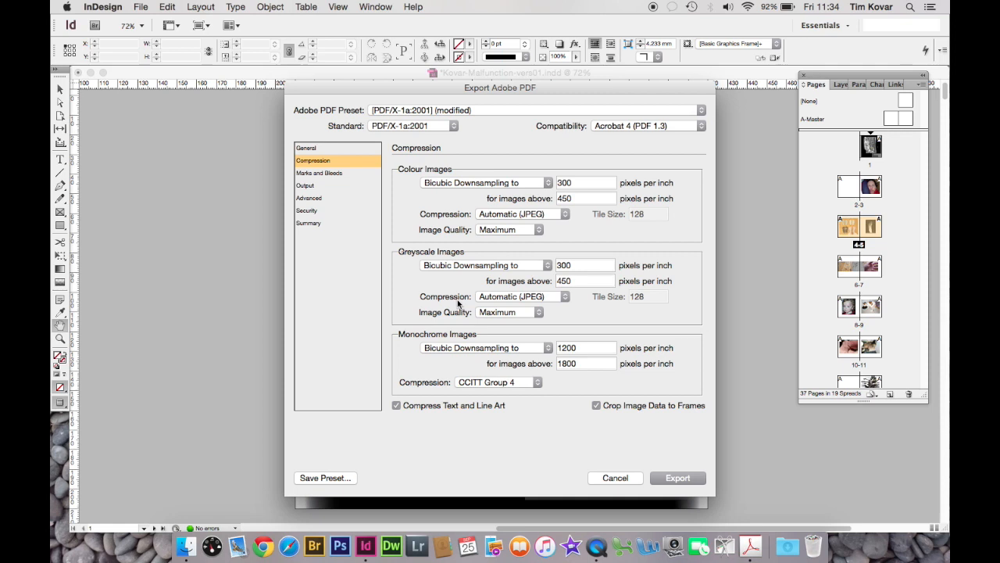
click(333, 174)
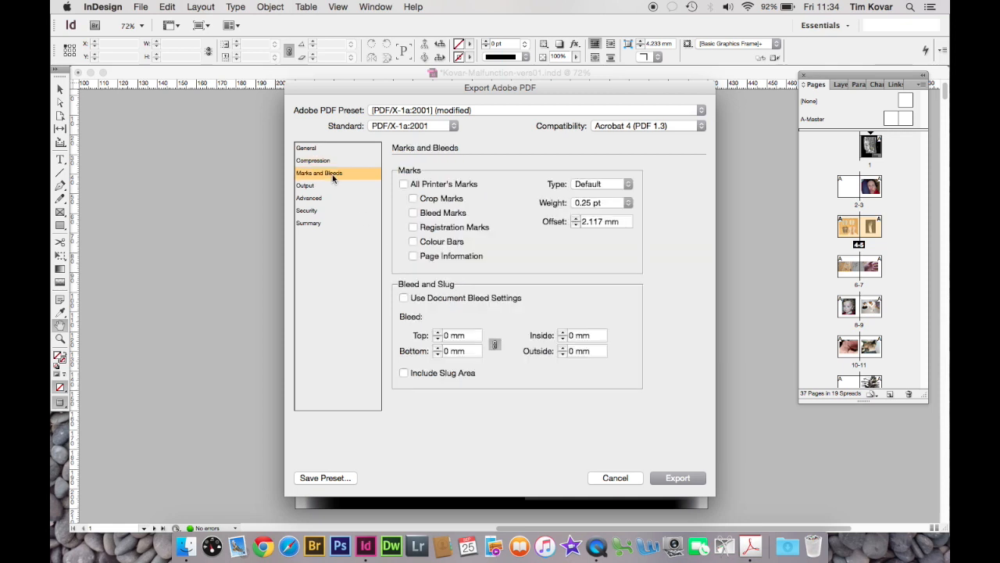
click(413, 198)
click(413, 212)
click(414, 212)
click(404, 299)
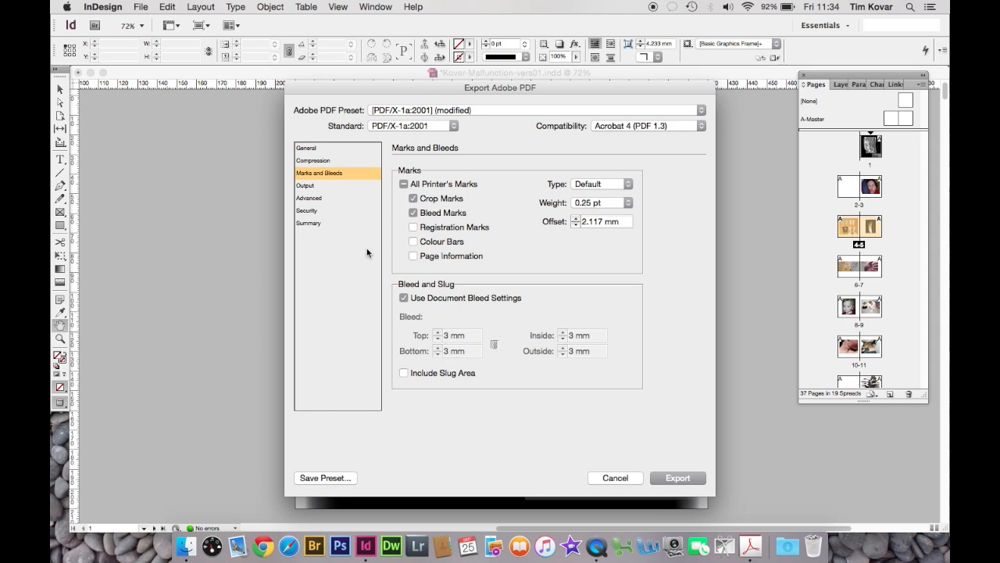
Set the output's colour conversion to No Colour Conversion
click(310, 188)
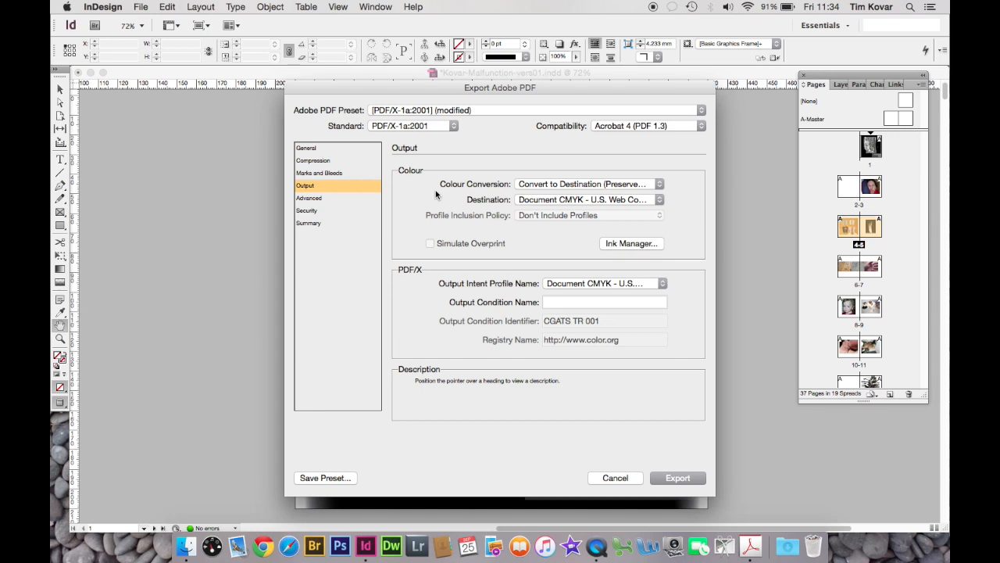
mouse_move(561, 186)
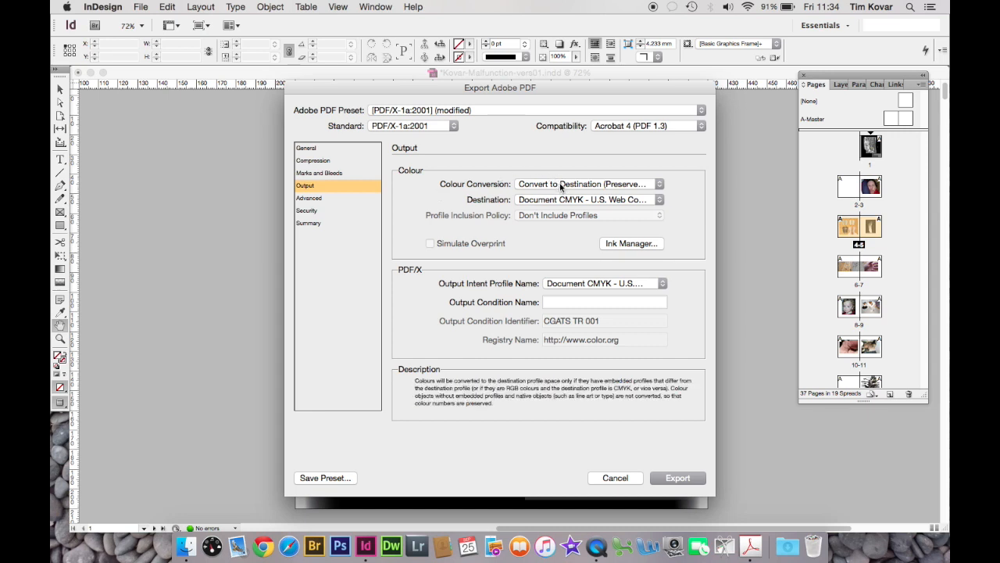
click(561, 184)
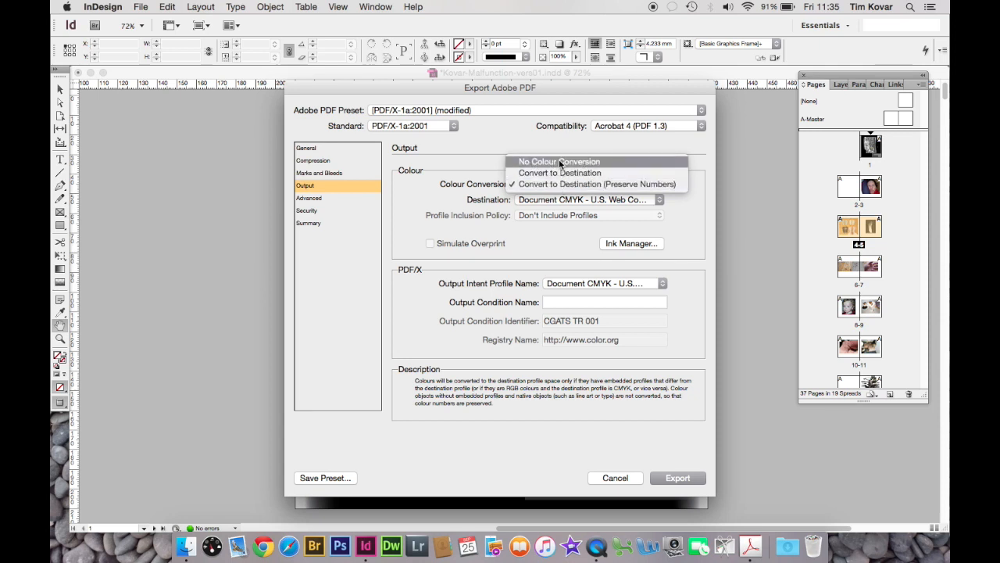
click(561, 162)
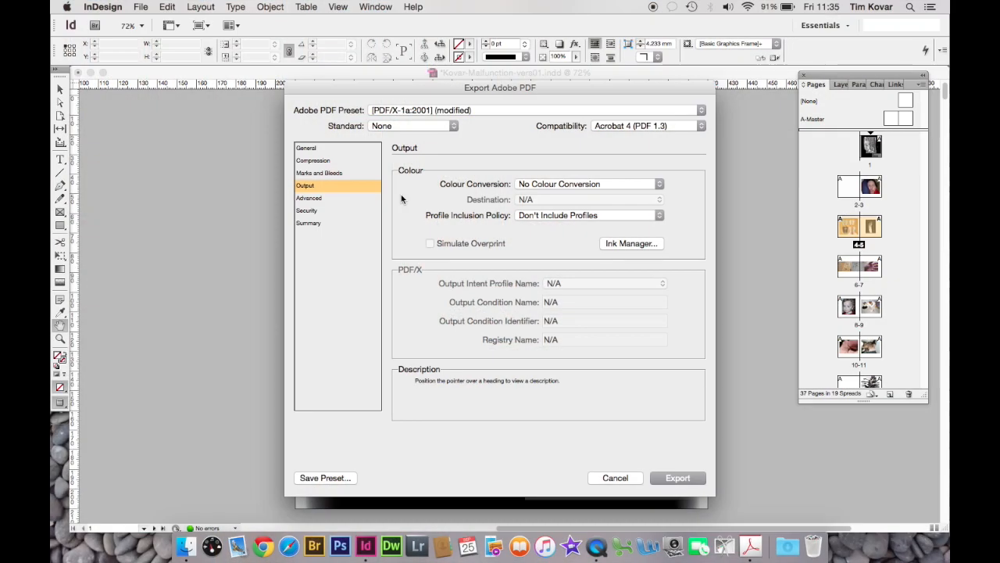
Check the advanced, security and summary settings, and export only the page range 1-5 as single pages
click(316, 198)
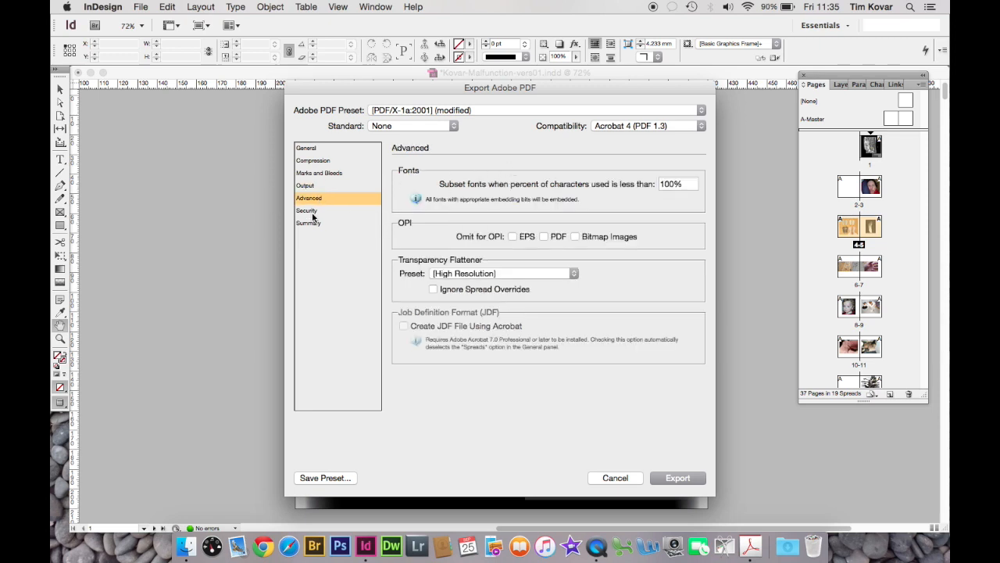
click(313, 213)
click(310, 224)
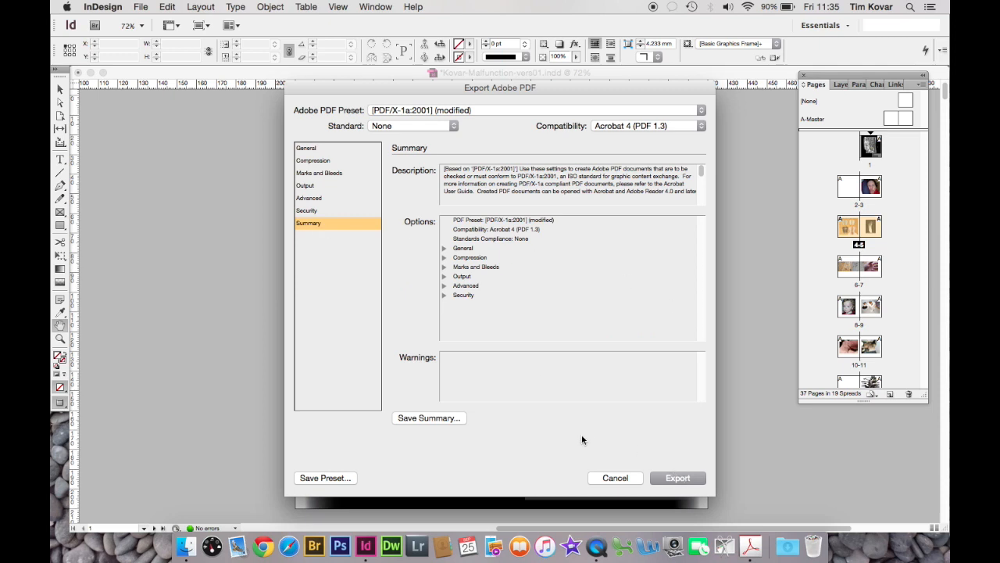
click(313, 149)
click(406, 252)
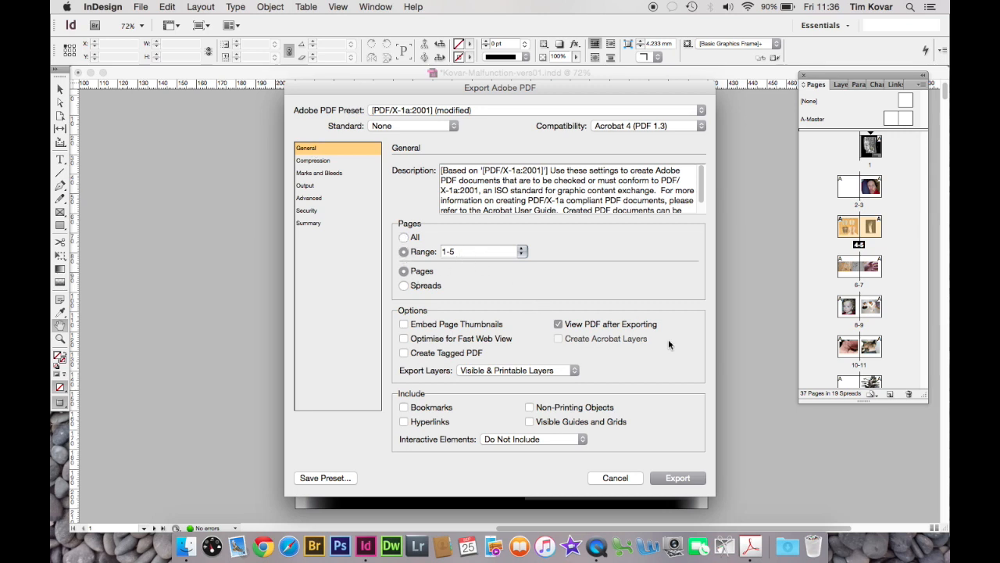
click(677, 478)
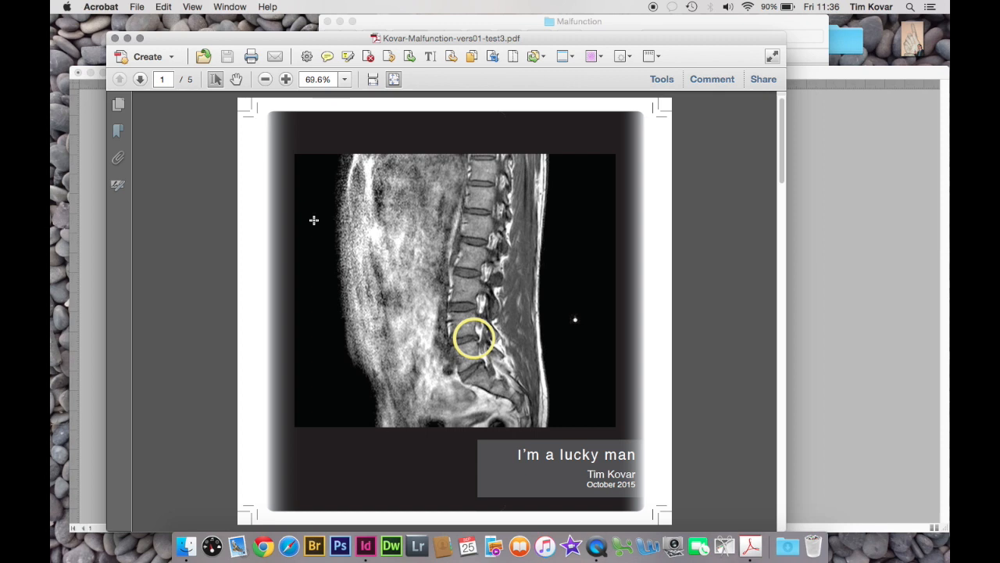
Look through the exported PDF's pages in Acrobat, checking the images and printer's marks
scroll(314, 221, down, 3)
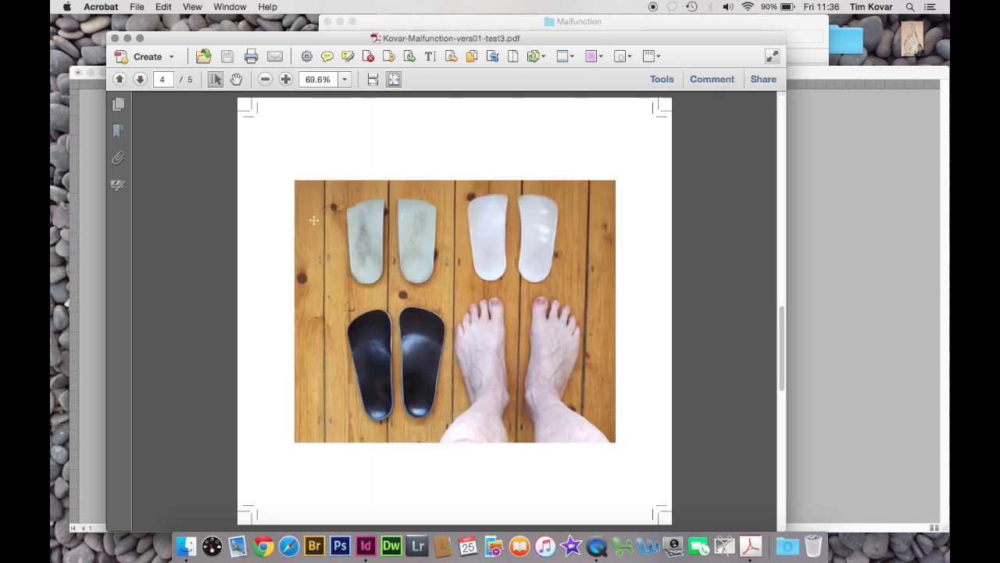
scroll(315, 220, down, 1)
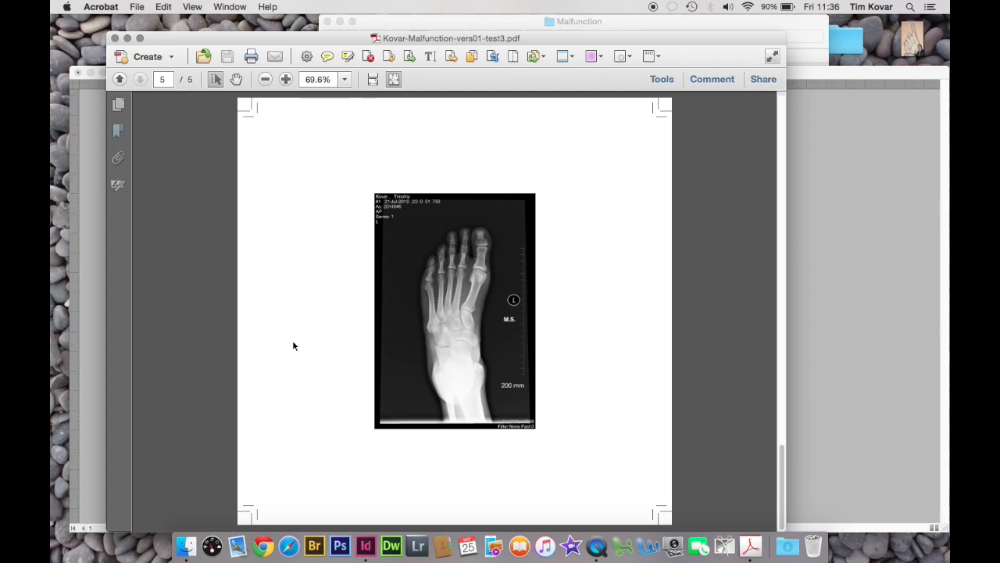
scroll(518, 312, up, 3)
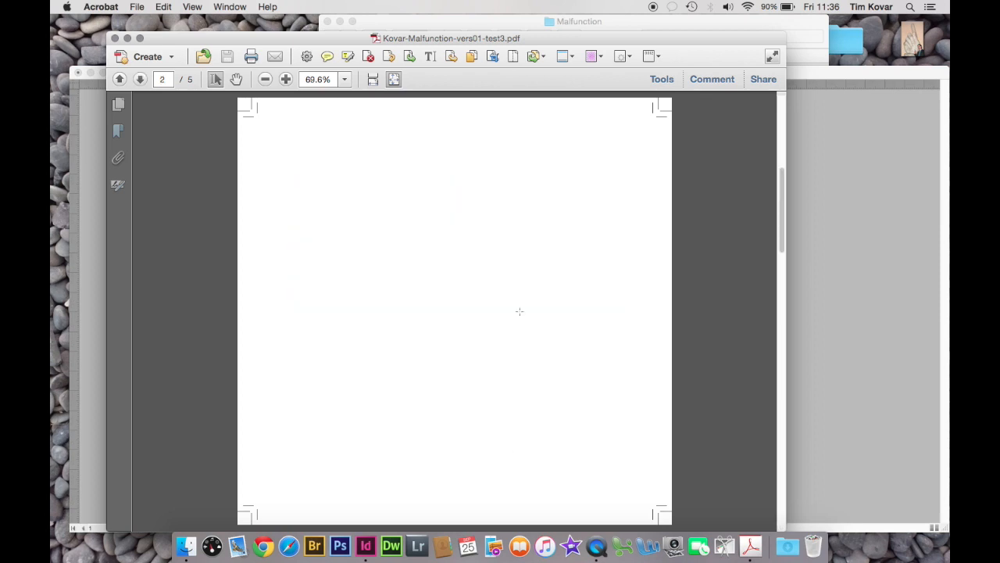
scroll(520, 311, up, 2)
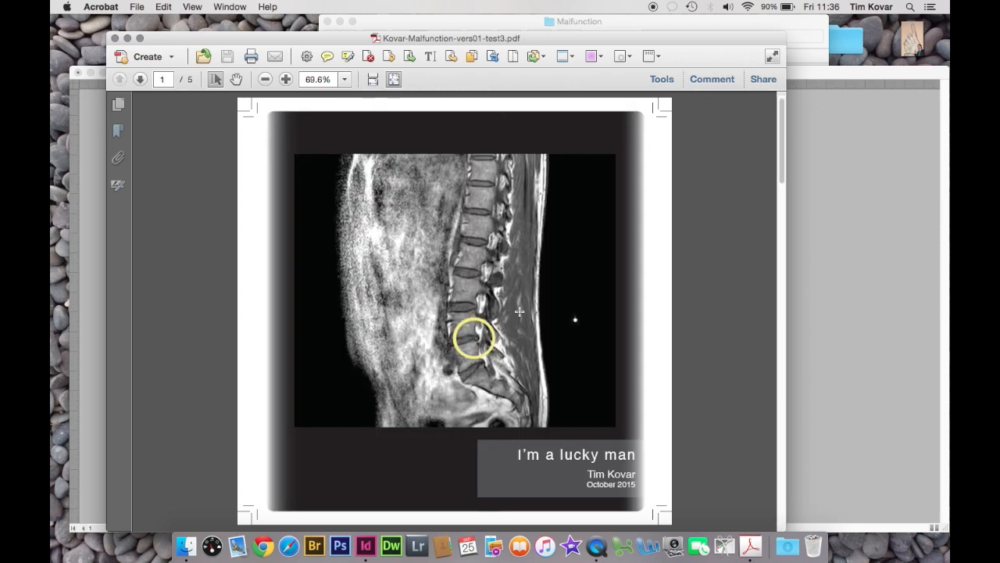